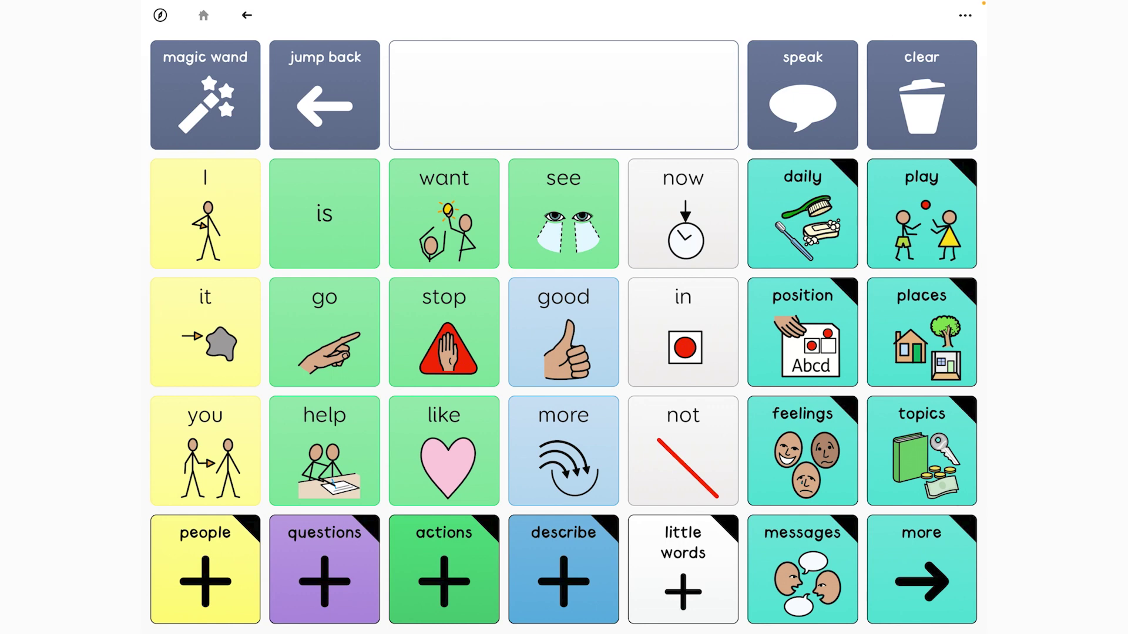
Spell 'abc' into the message using the alphabetical keyboard.
left_click(921, 568)
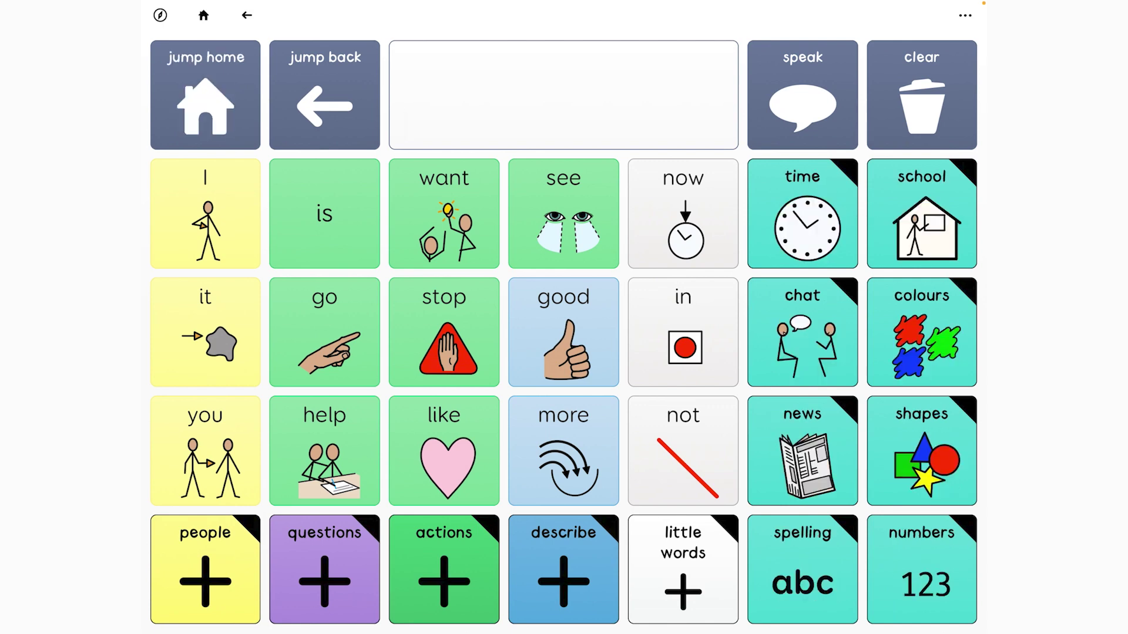
left_click(801, 568)
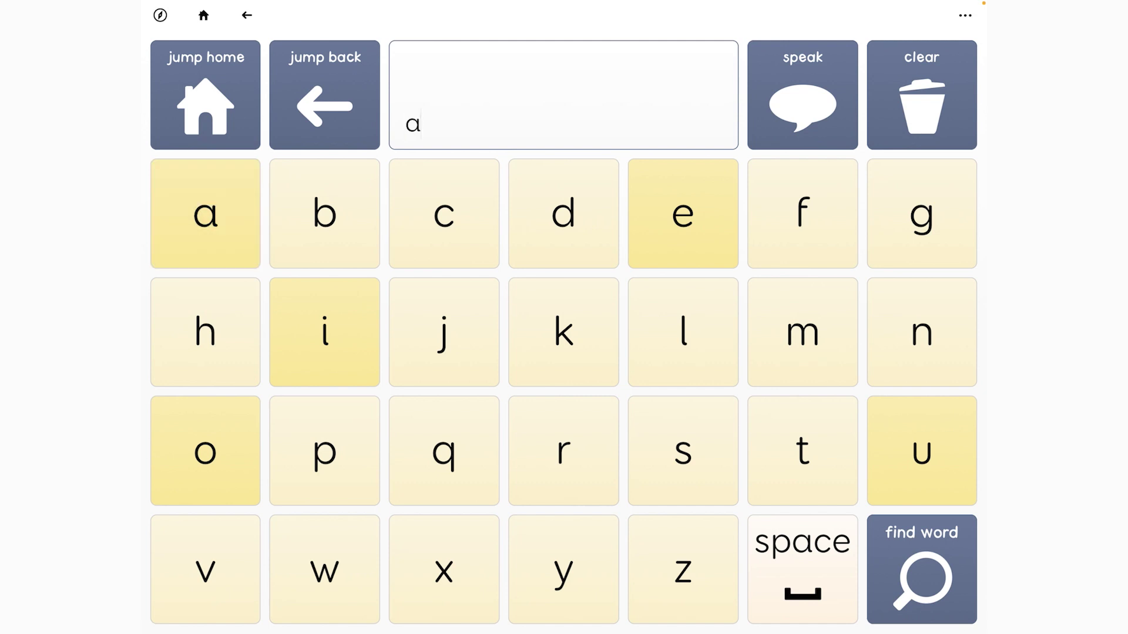
left_click(324, 213)
left_click(443, 213)
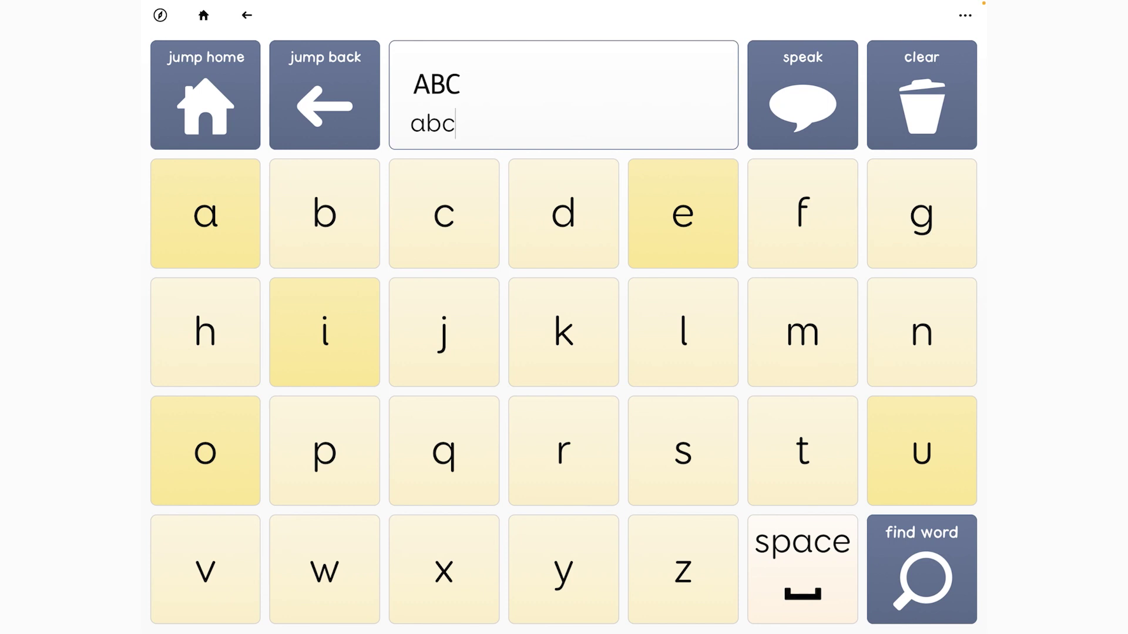
Clear the message, return home, and reach the alternative keyboards page via extra tools.
left_click(921, 95)
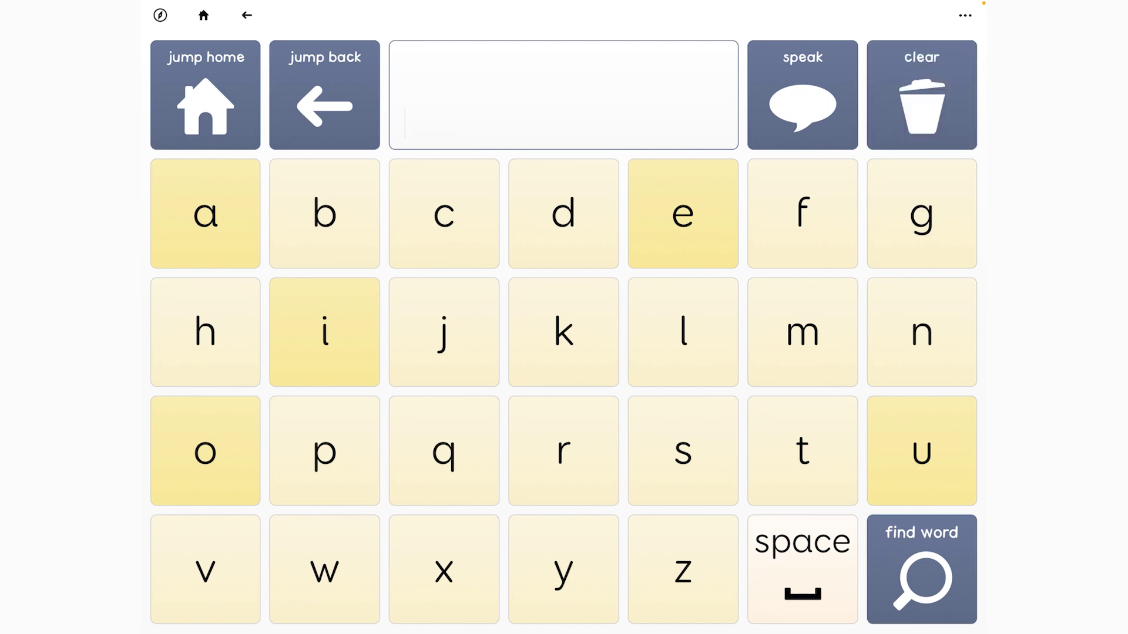
left_click(205, 95)
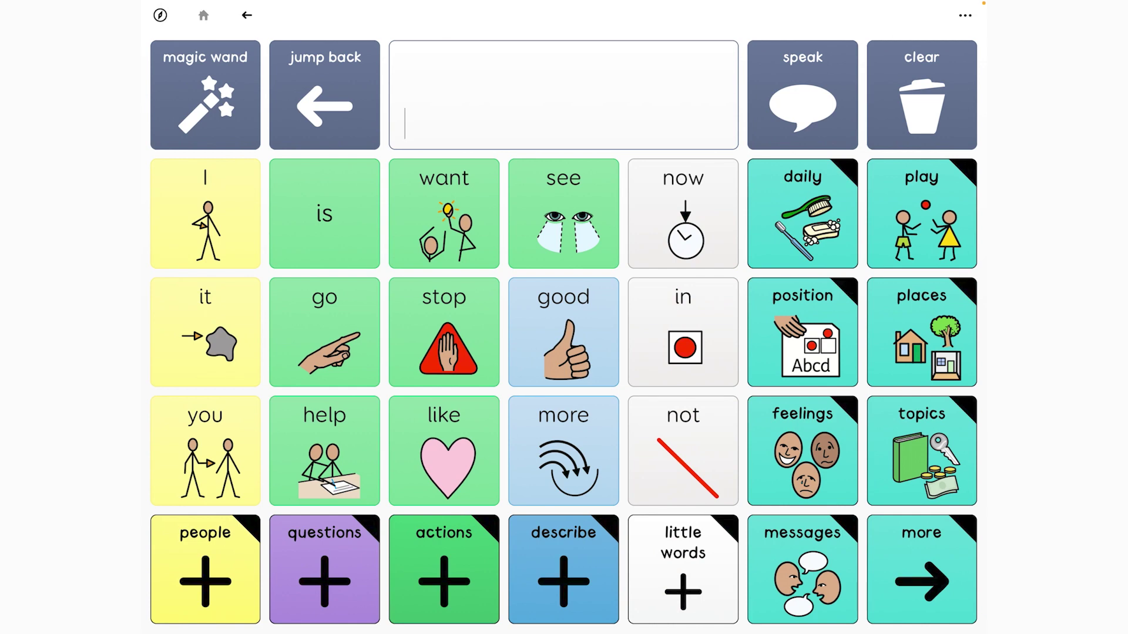
left_click(922, 569)
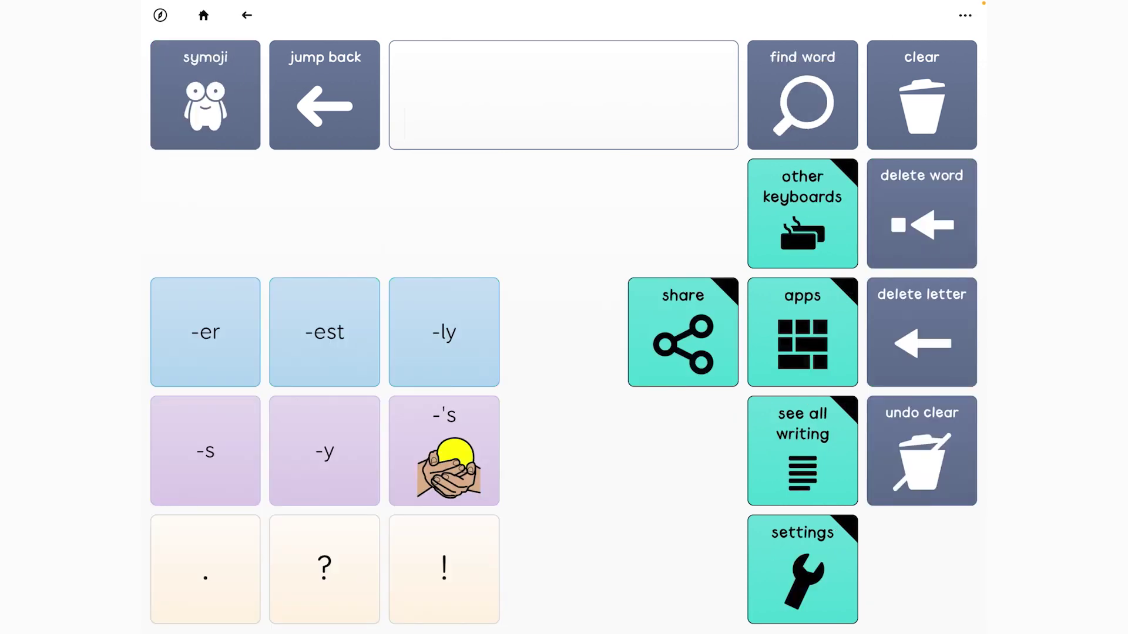
left_click(803, 213)
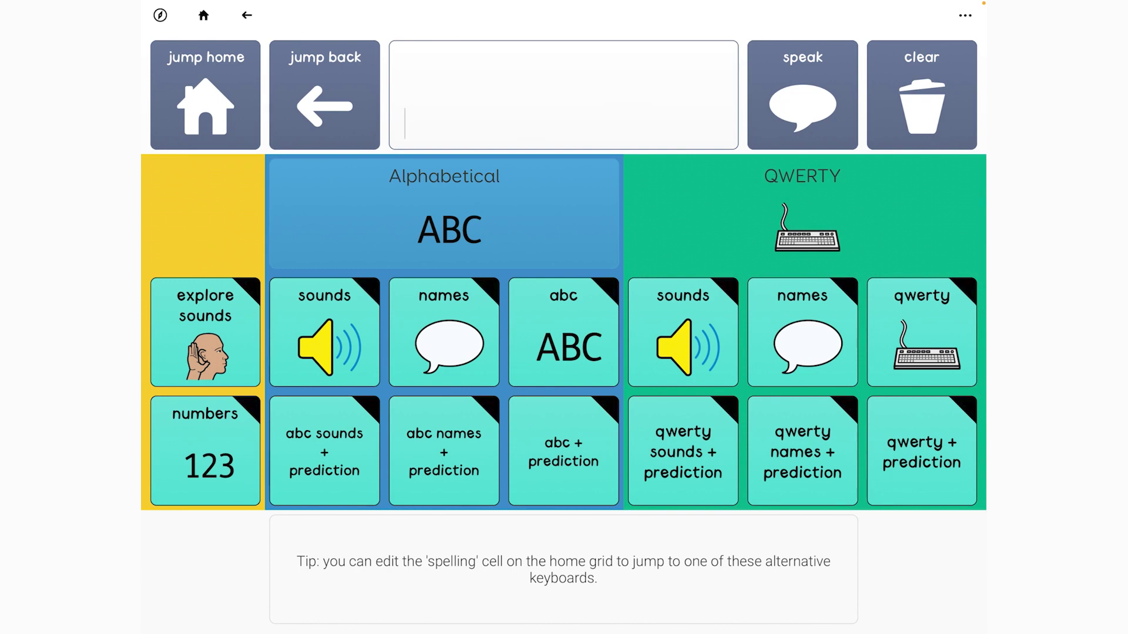
left_click(443, 333)
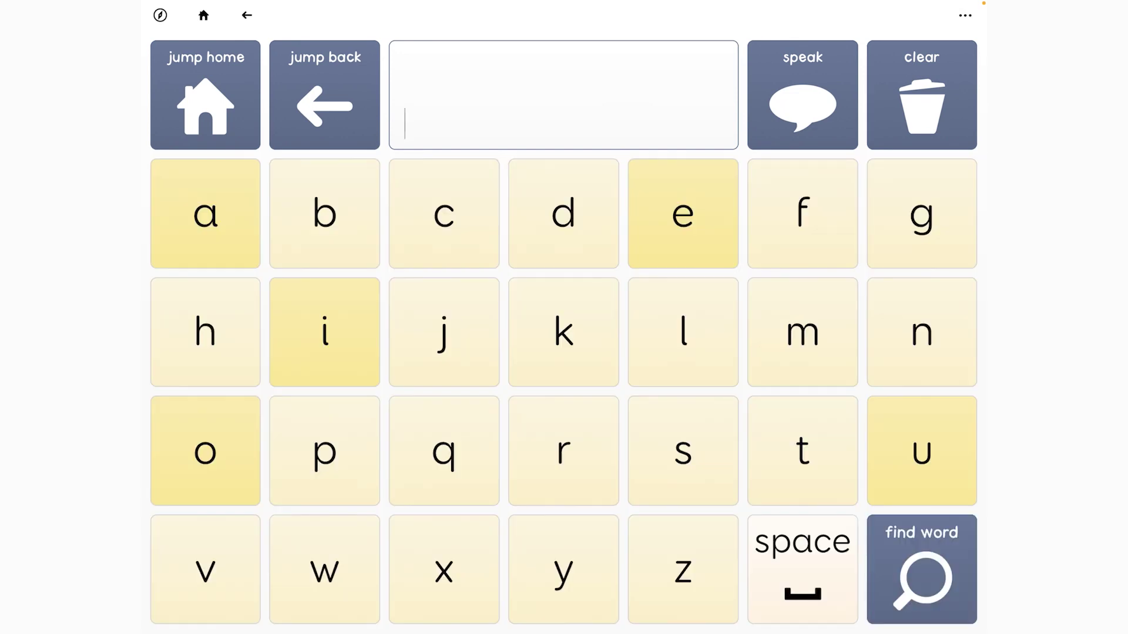
type("h")
left_click(324, 332)
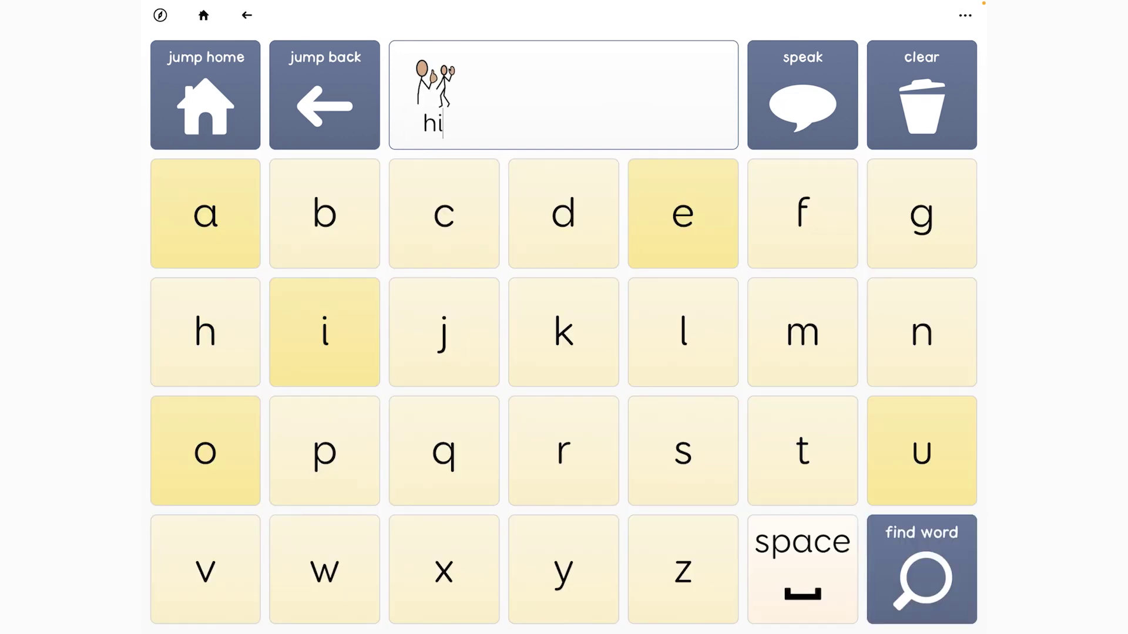
left_click(921, 94)
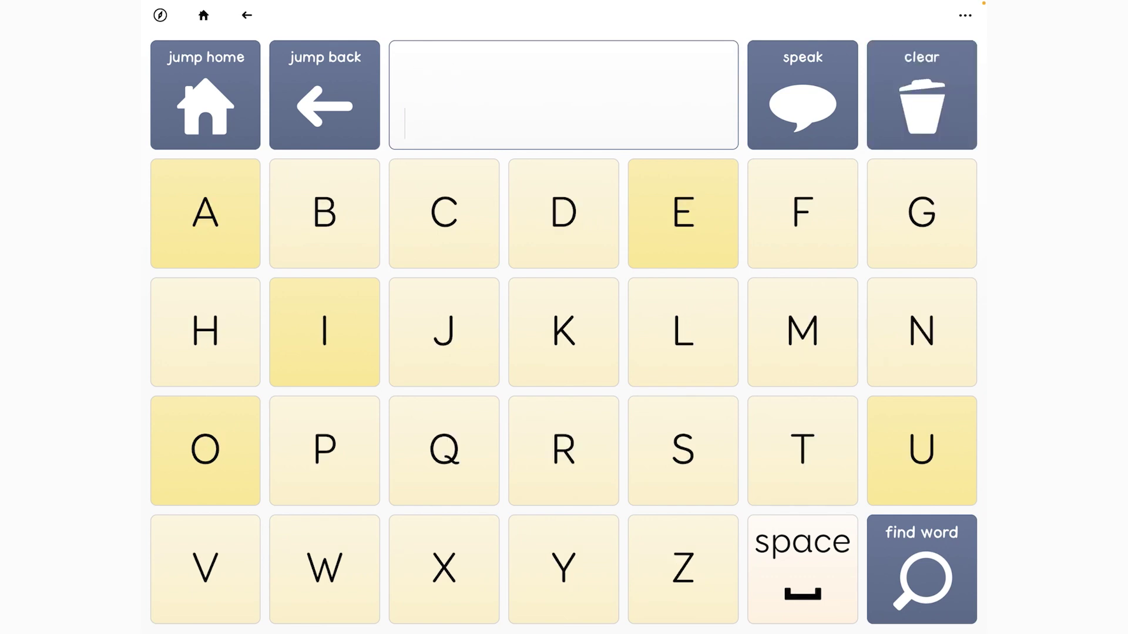
left_click(324, 94)
left_click(564, 332)
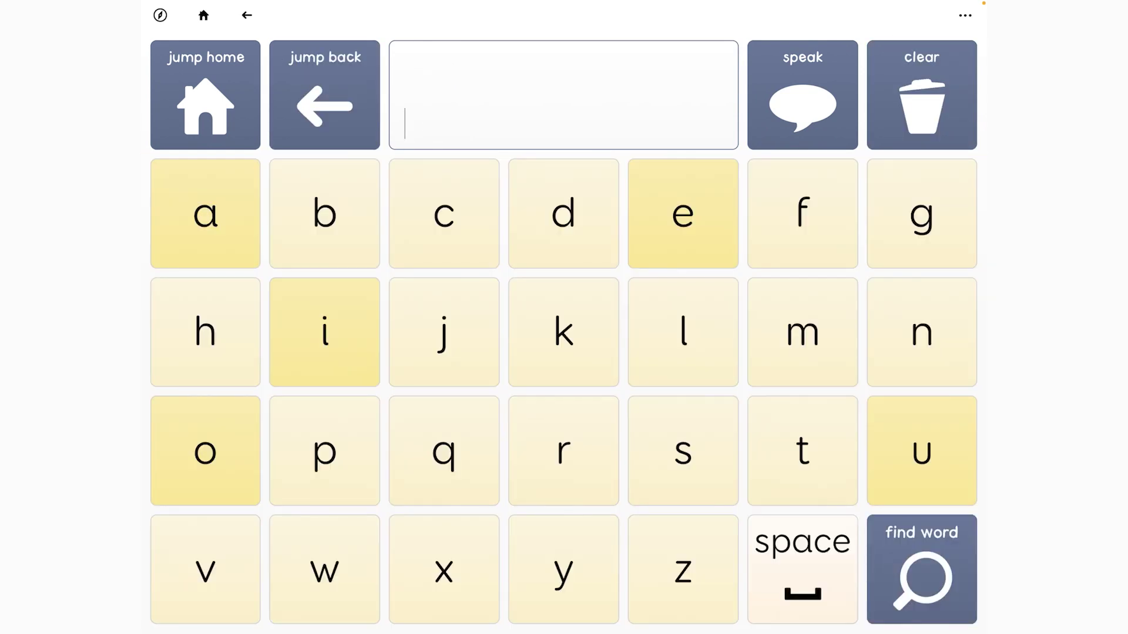
left_click(205, 333)
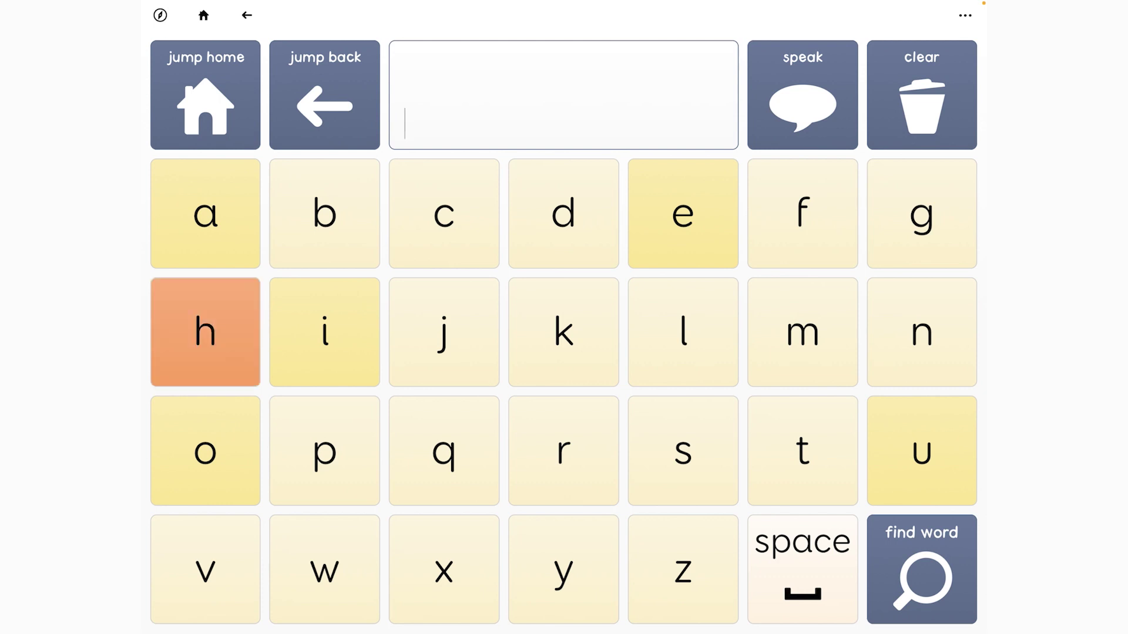
type("hi")
left_click(803, 95)
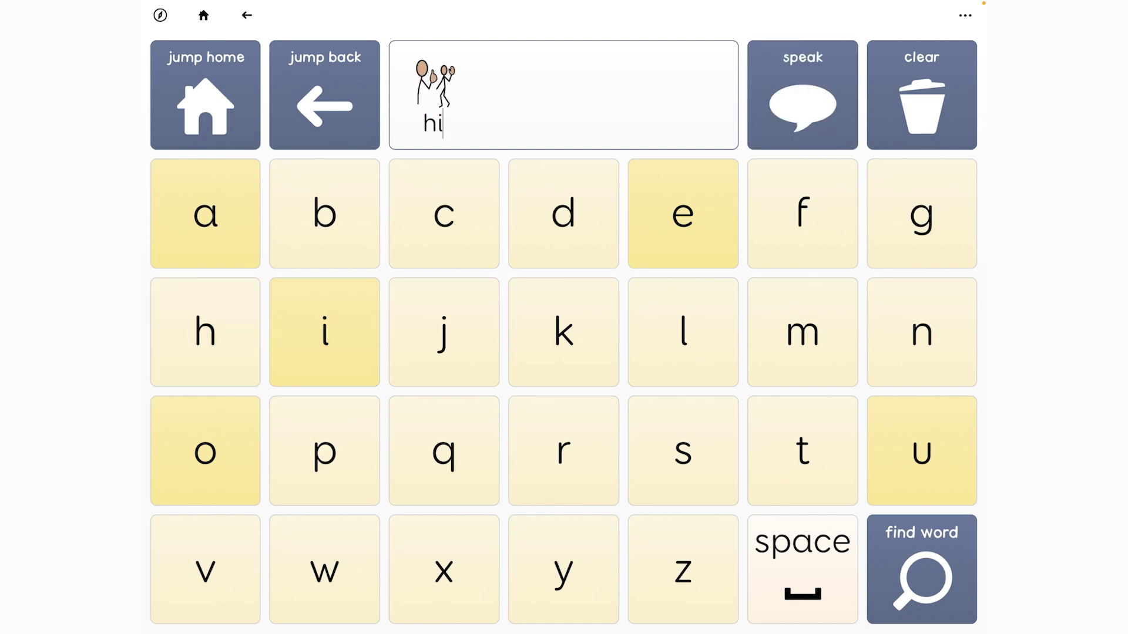
left_click(920, 95)
left_click(324, 94)
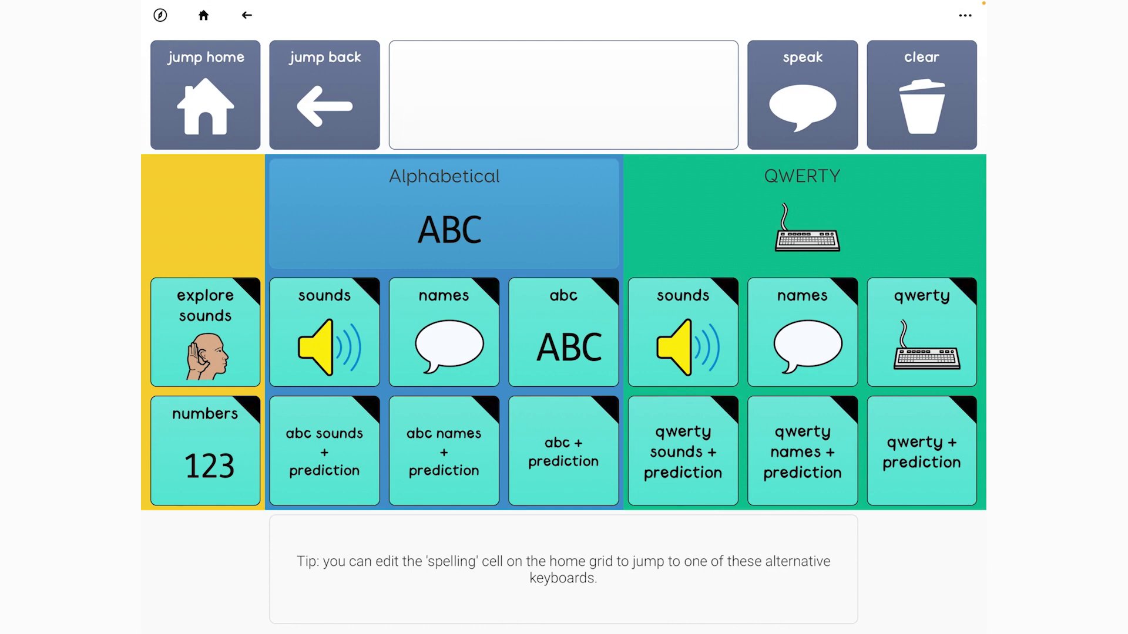
Build 'hi how are you' on the QWERTY + prediction keyboard using predicted words.
left_click(921, 451)
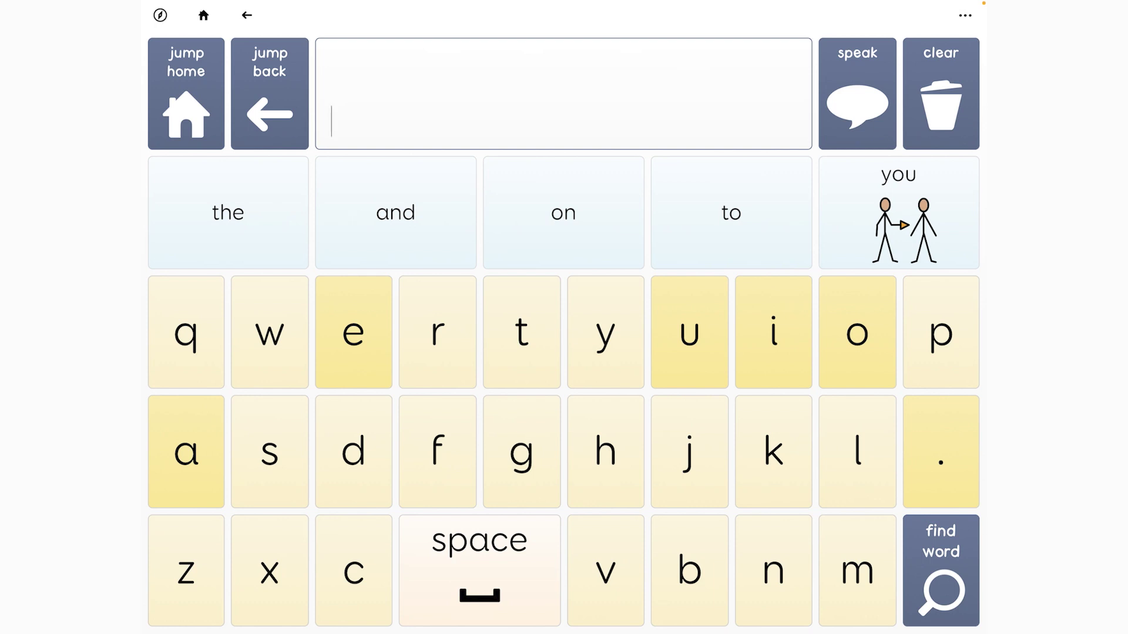
left_click(605, 451)
left_click(774, 332)
left_click(479, 569)
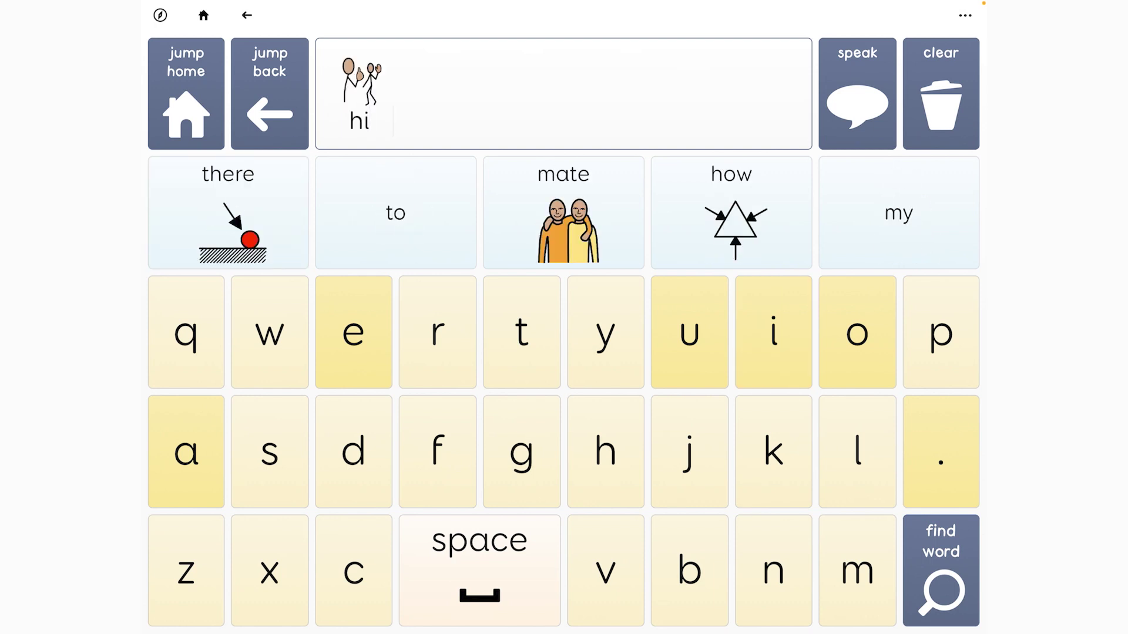
left_click(732, 212)
left_click(228, 213)
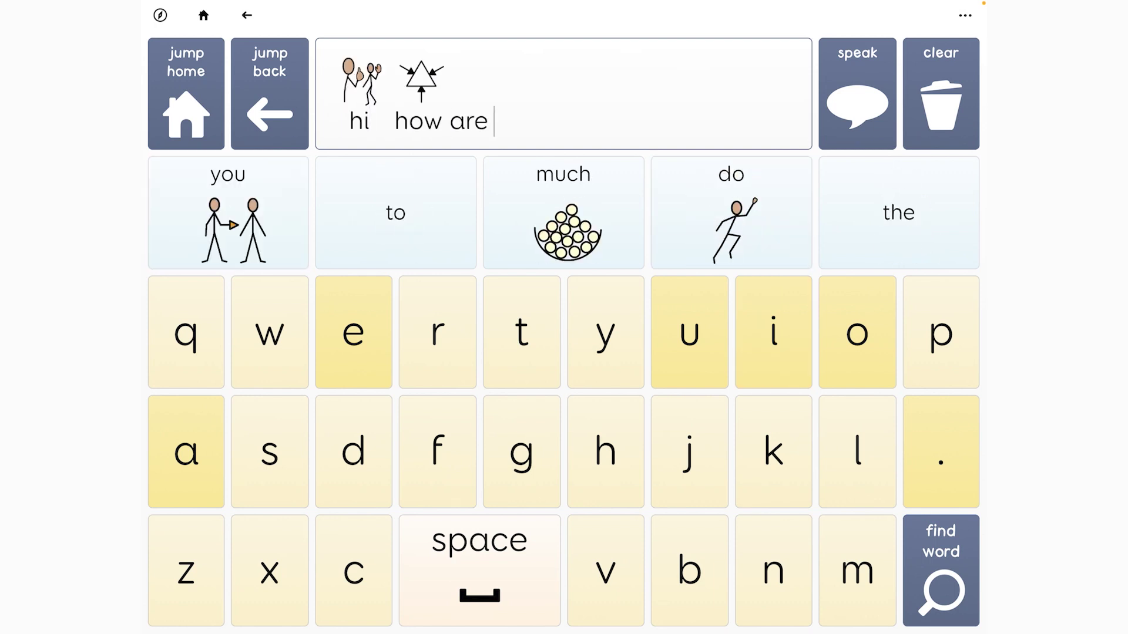
left_click(227, 212)
Speak the message aloud, clear it, and jump back to the home board.
left_click(857, 92)
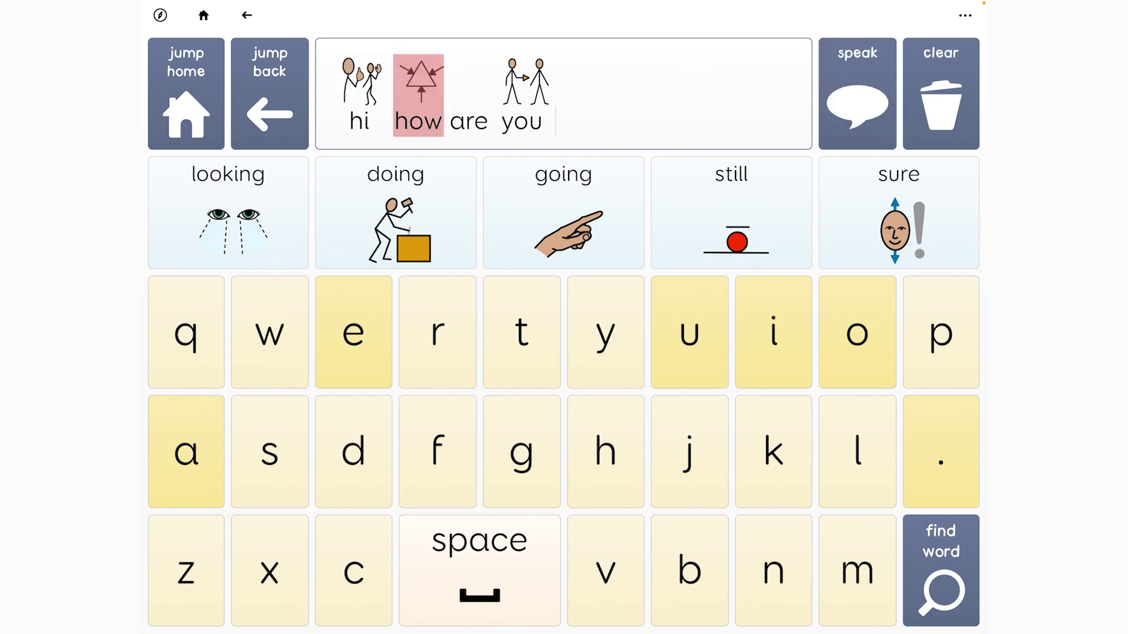
left_click(940, 93)
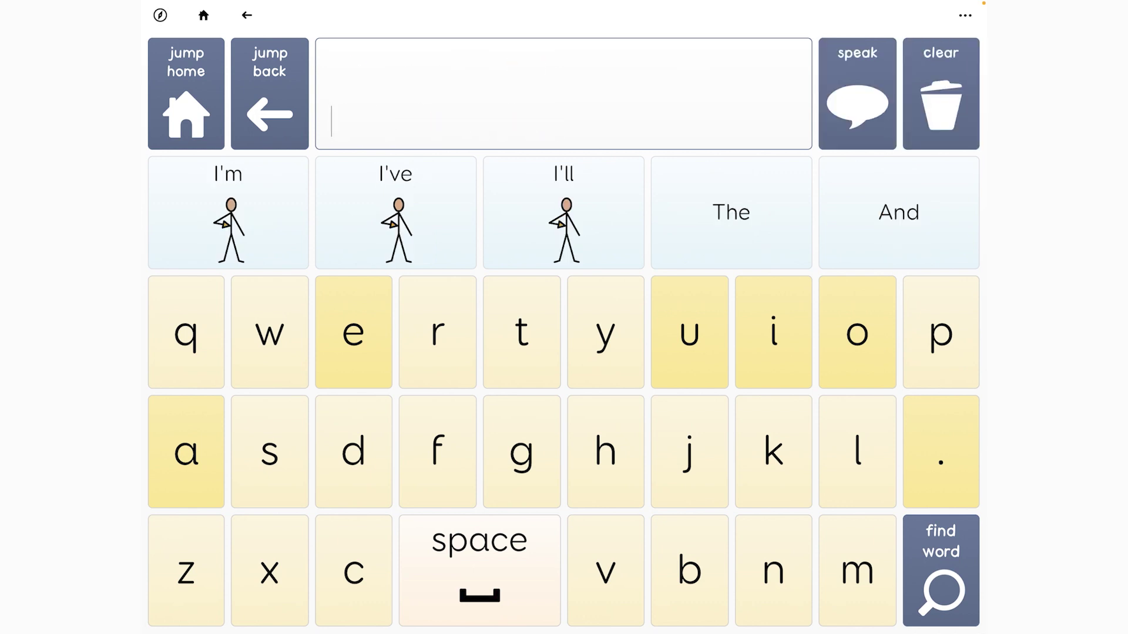
left_click(186, 93)
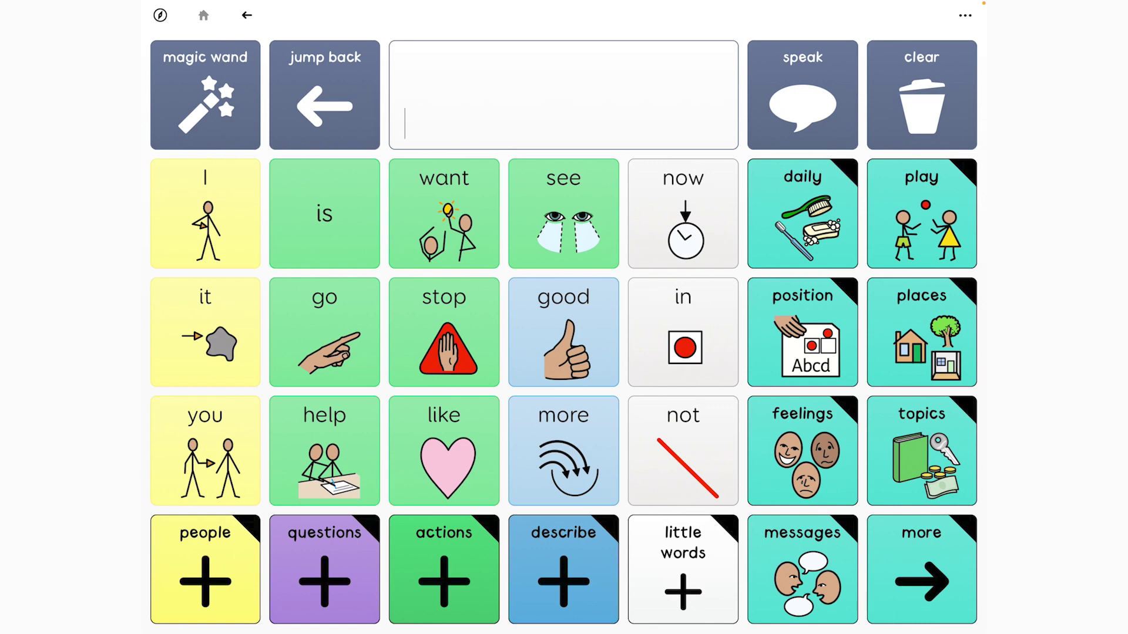
Enter edit mode via the options menu and open the spelling cell's Jump to grid picker.
left_click(922, 569)
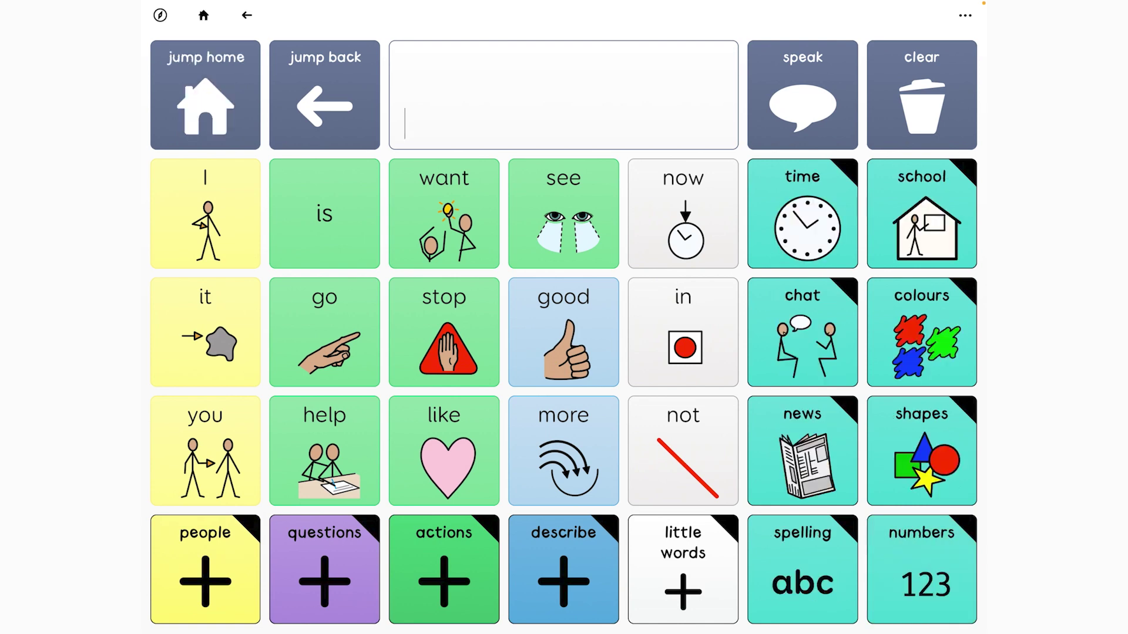
left_click(964, 14)
left_click(836, 111)
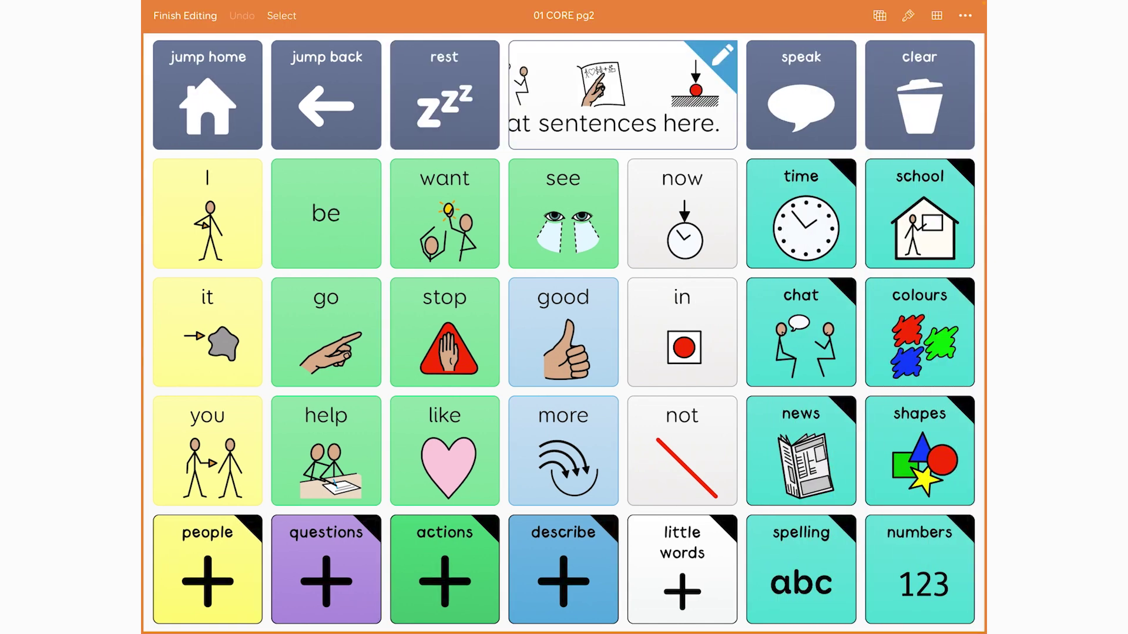
left_click(743, 494)
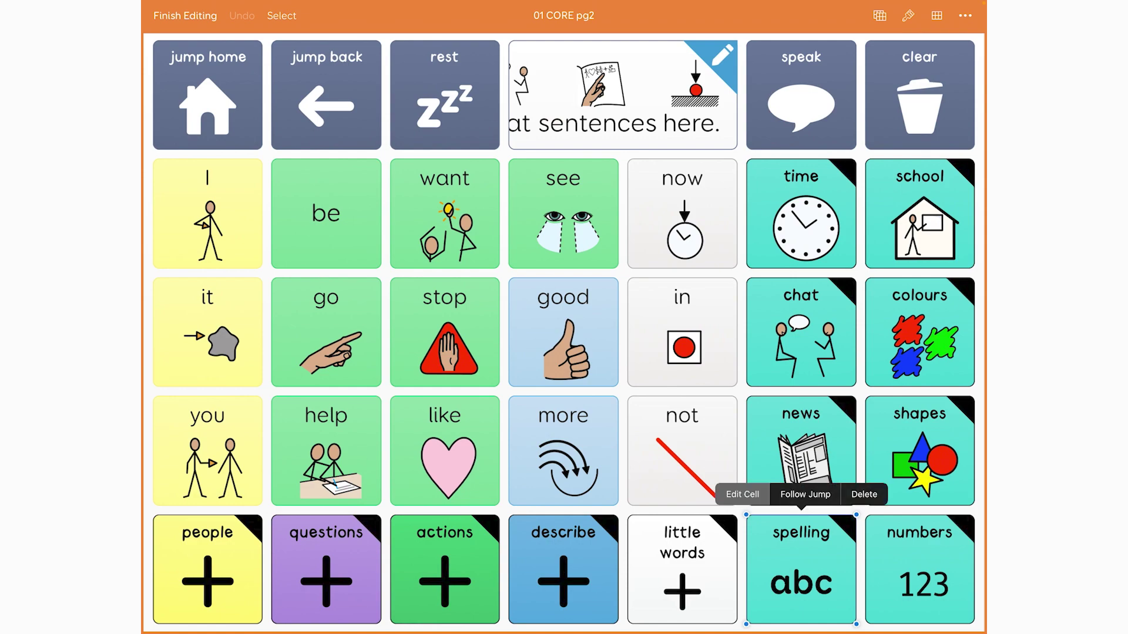
left_click(742, 495)
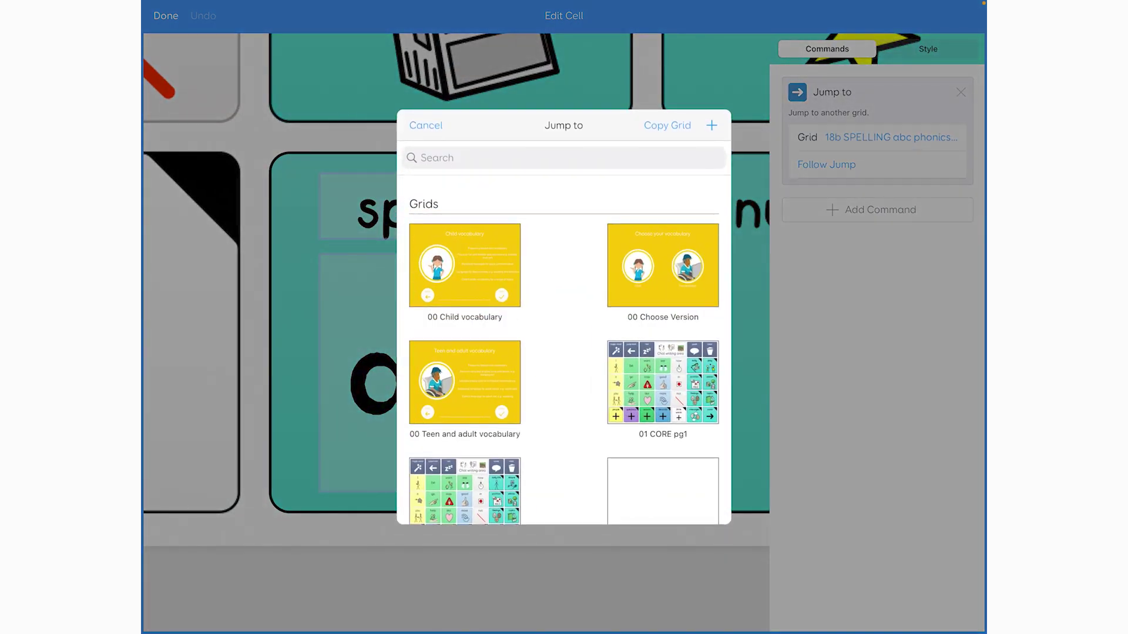
Search the Jump to grid list for 'keyb' to find the keyboard grids.
left_click(564, 157)
type("k")
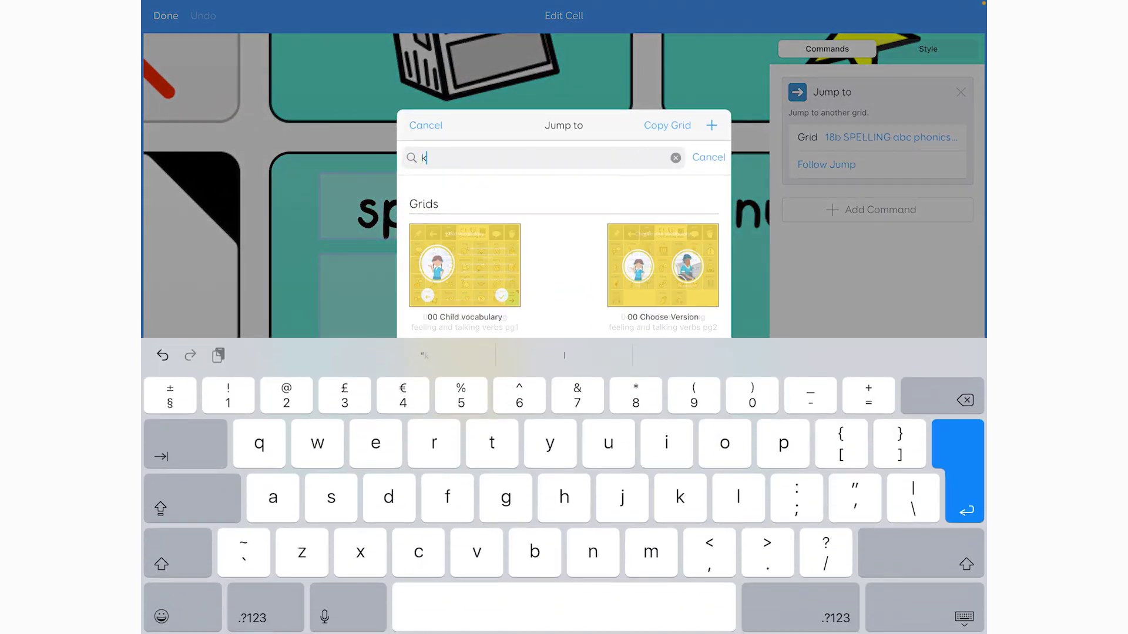
type("eyb")
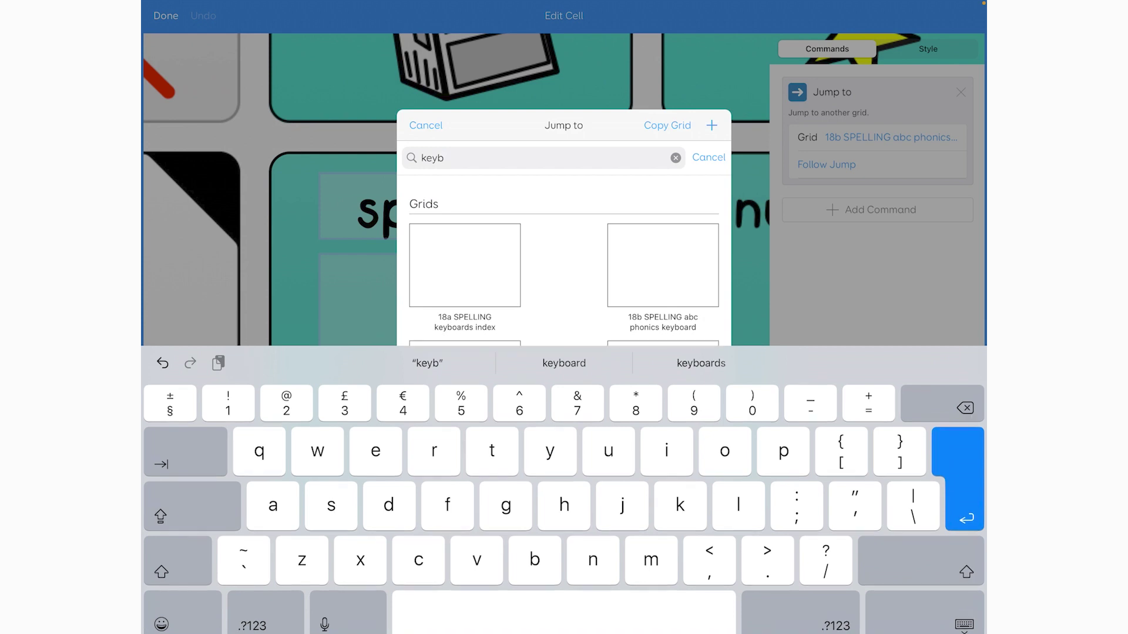
left_click(963, 617)
scroll(569, 350, "down", 3)
scroll(569, 350, "down", 3)
scroll(569, 350, "down", 3)
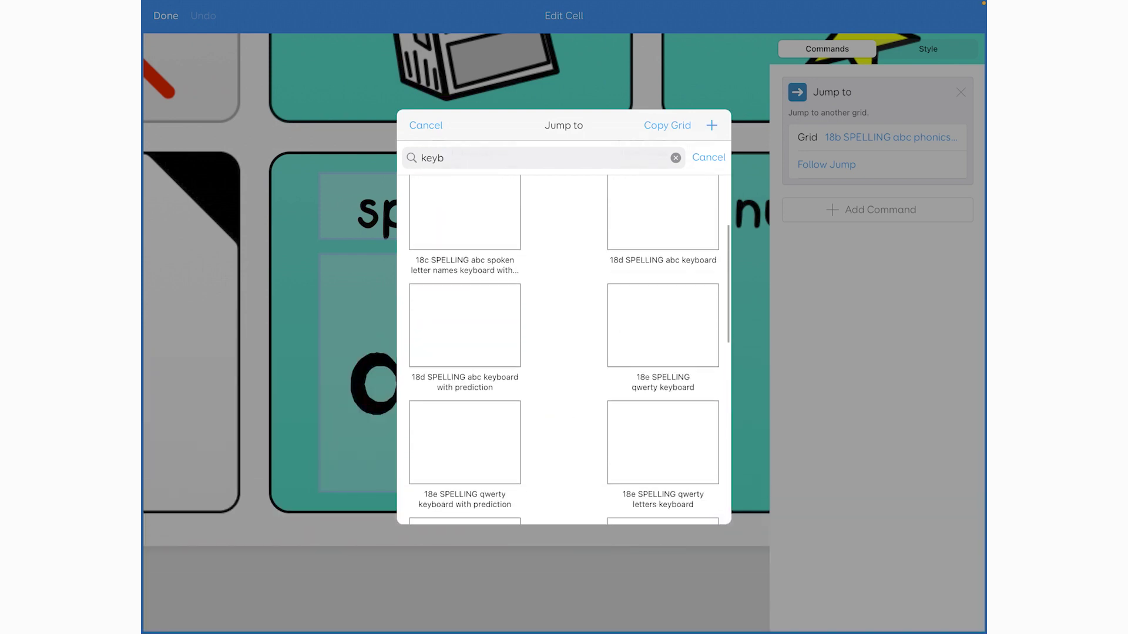
scroll(570, 349, "down", 3)
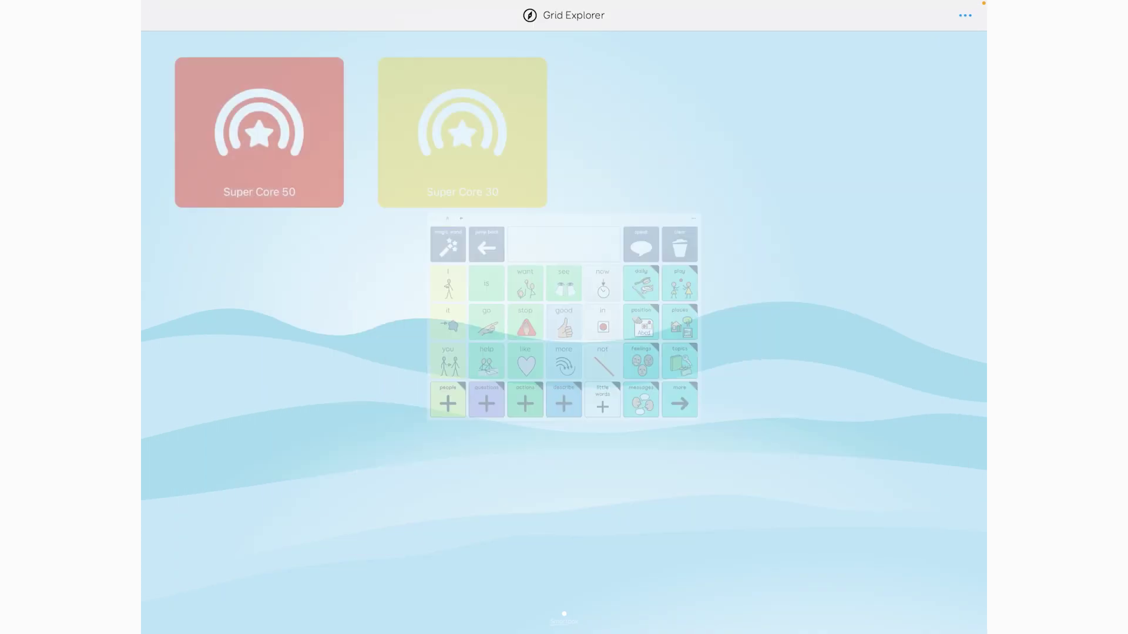
Open Super Core 50 from Grid Explorer and try its spelling cell.
left_click(259, 133)
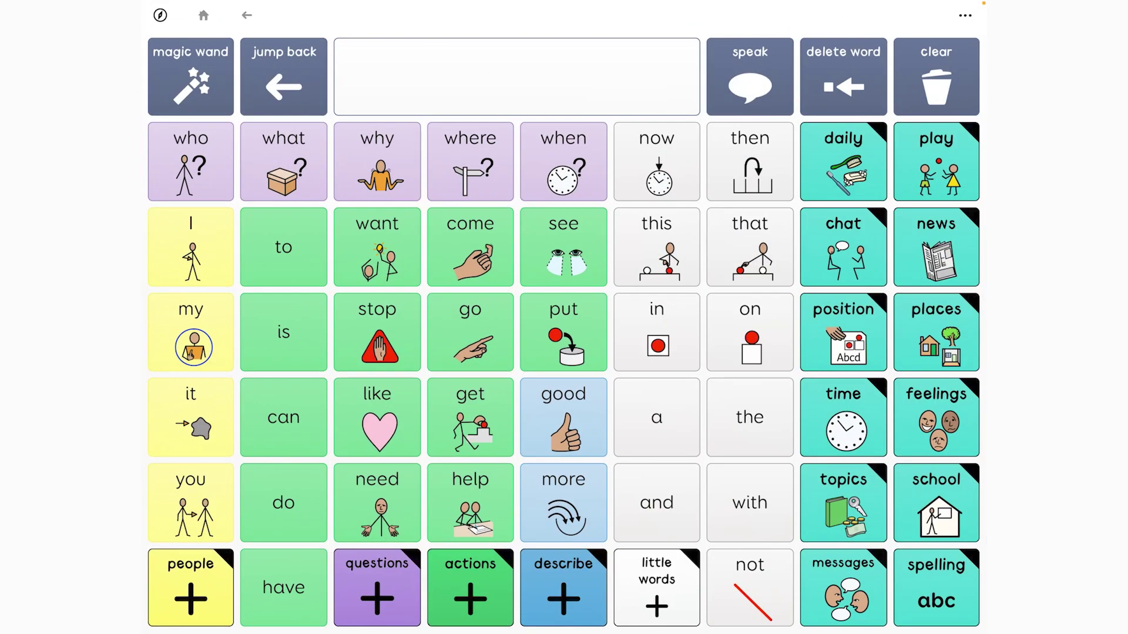
left_click(937, 587)
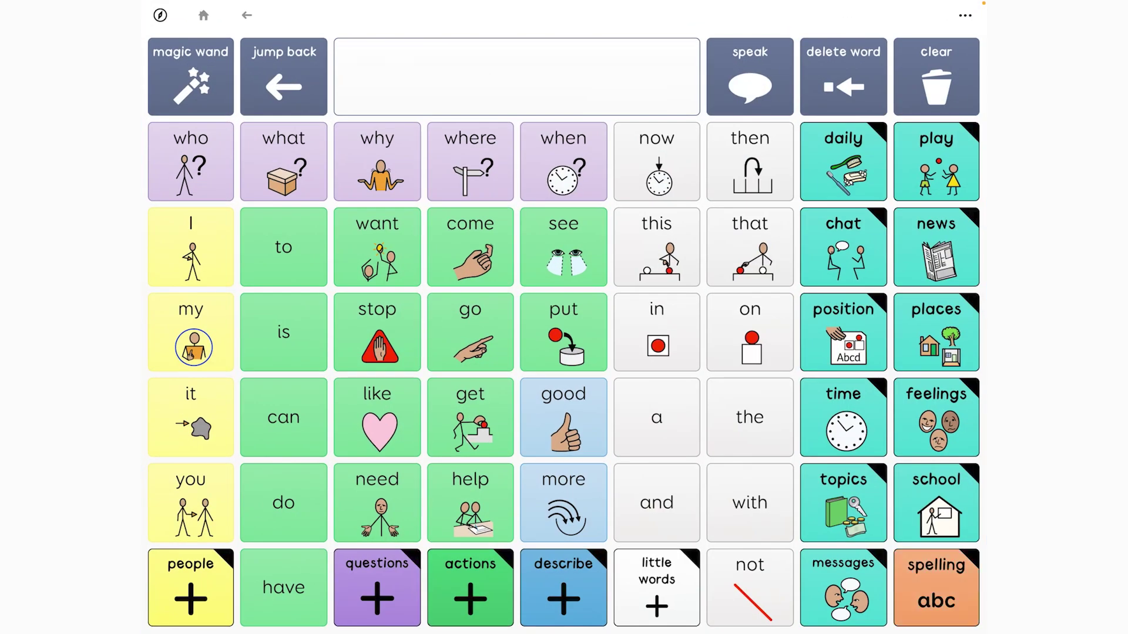